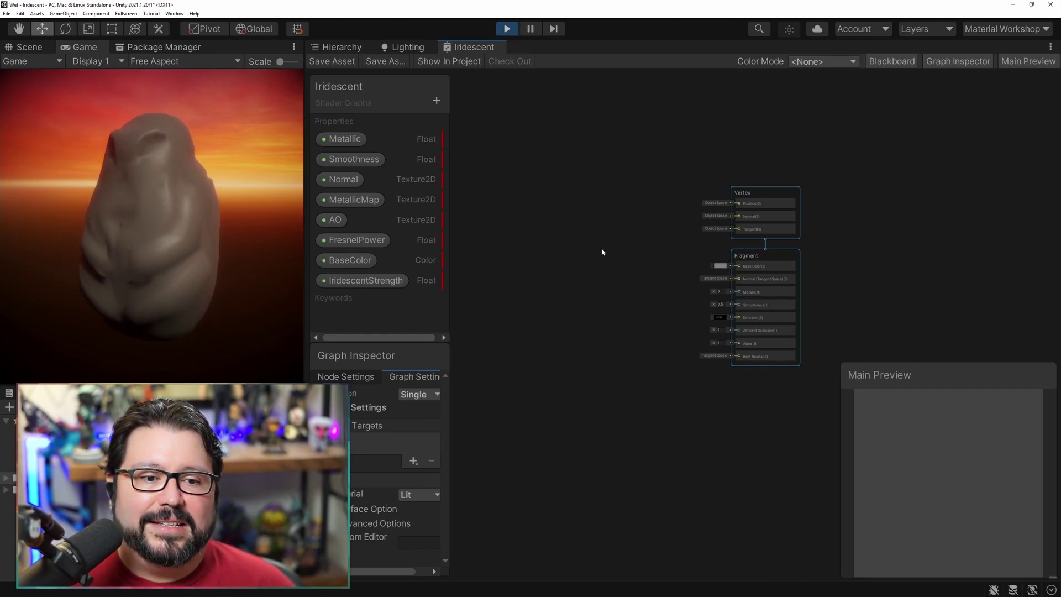
Step: Add a Fresnel Effect node, wire its Out to Fragment Base Color, and save the graph
right_click(514, 127)
click(538, 129)
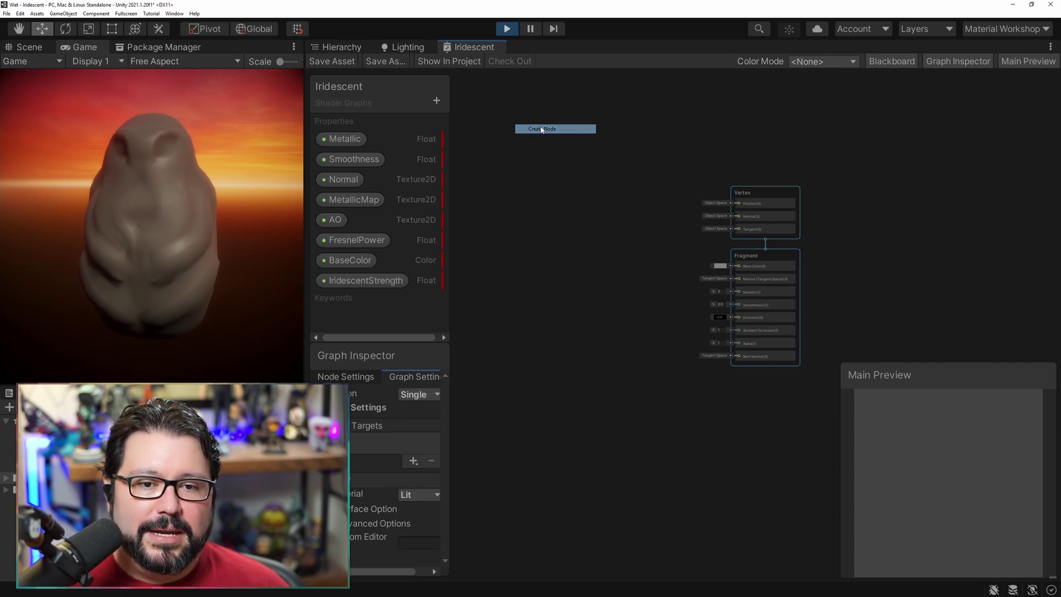
text(fresnel)
key(Return)
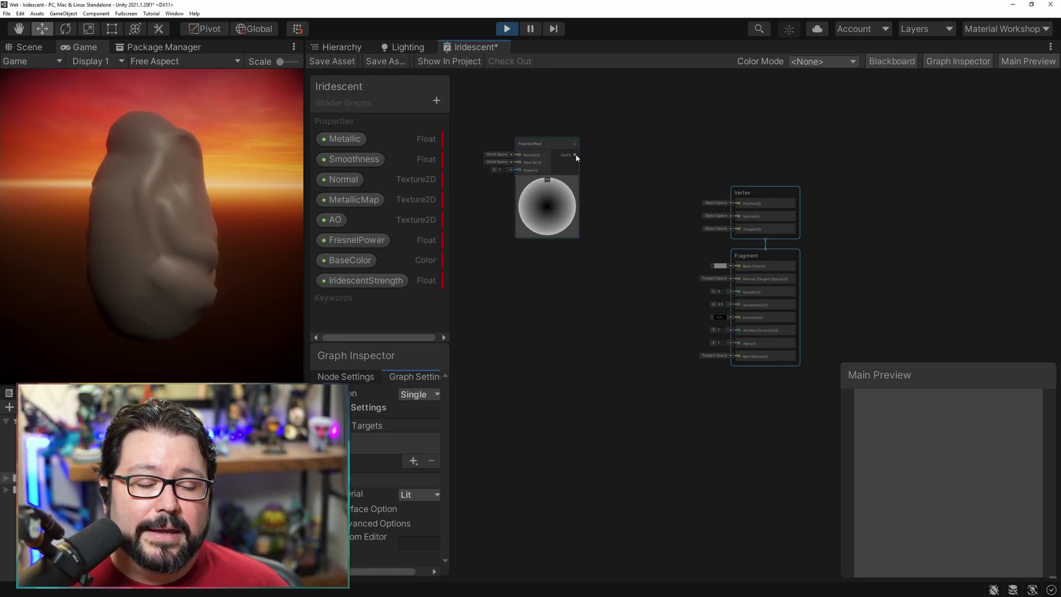
drag(744, 268, 744, 269)
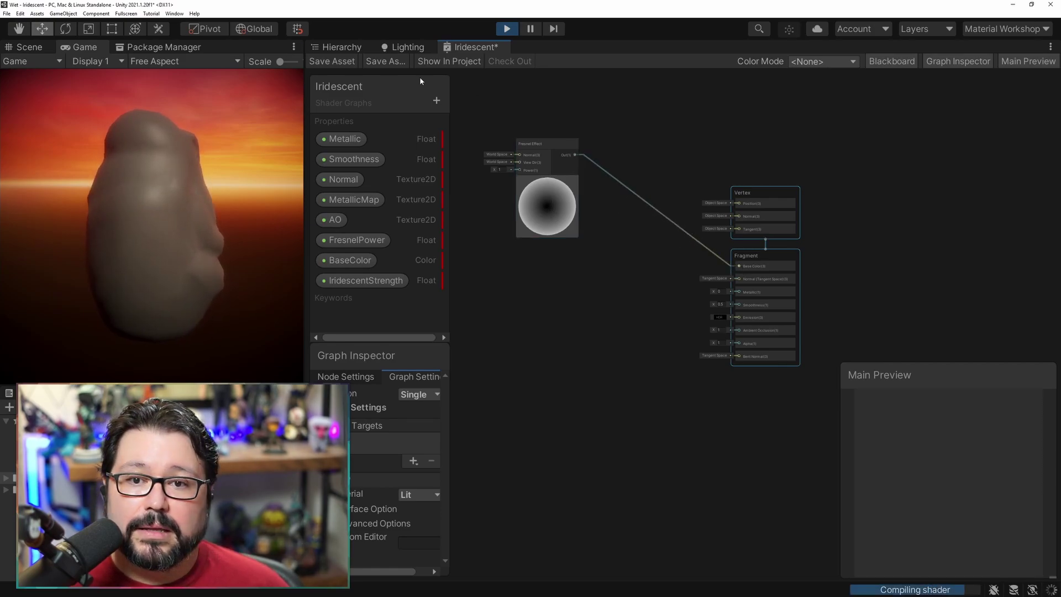
click(333, 62)
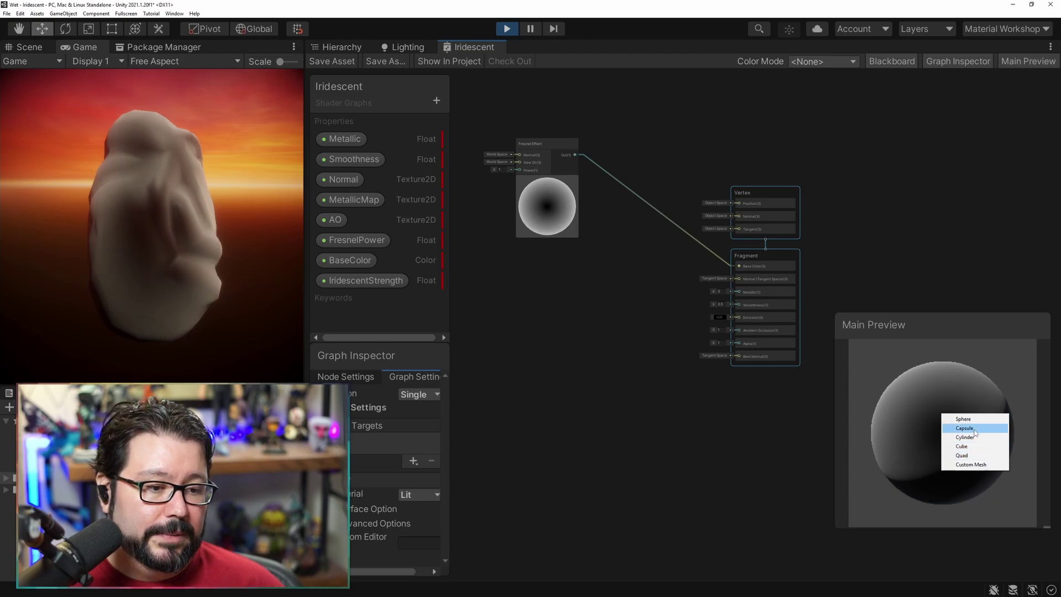
Step: Switch the Main Preview to a cube and rotate it to inspect the shader
click(969, 447)
drag(964, 404, 885, 431)
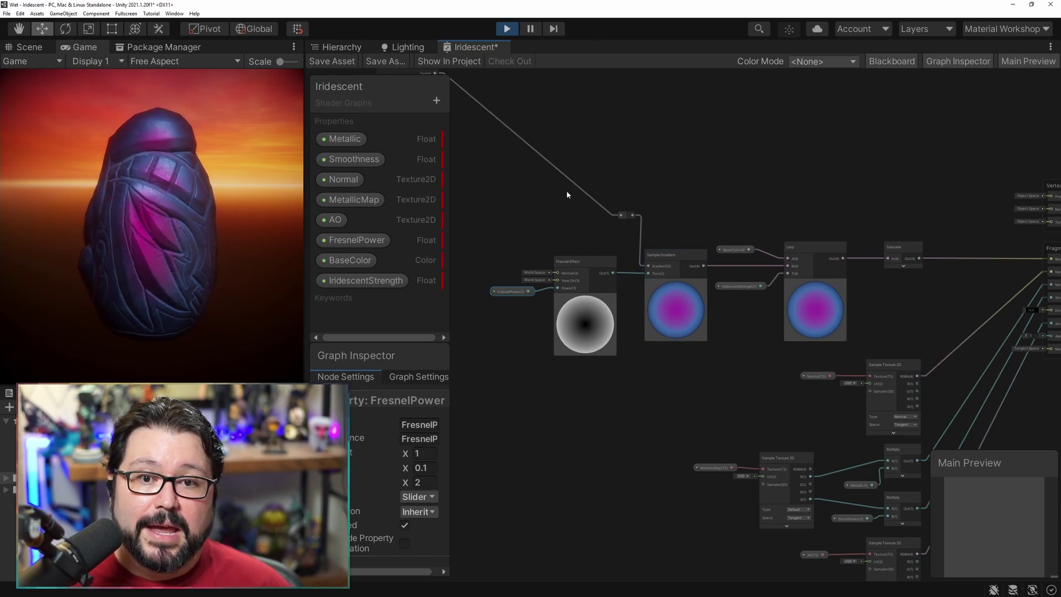
Step: Try the rainbow, green-purple and red-orange gradients as Sample Gradient colours, then save
middle_drag(566, 195, 659, 254)
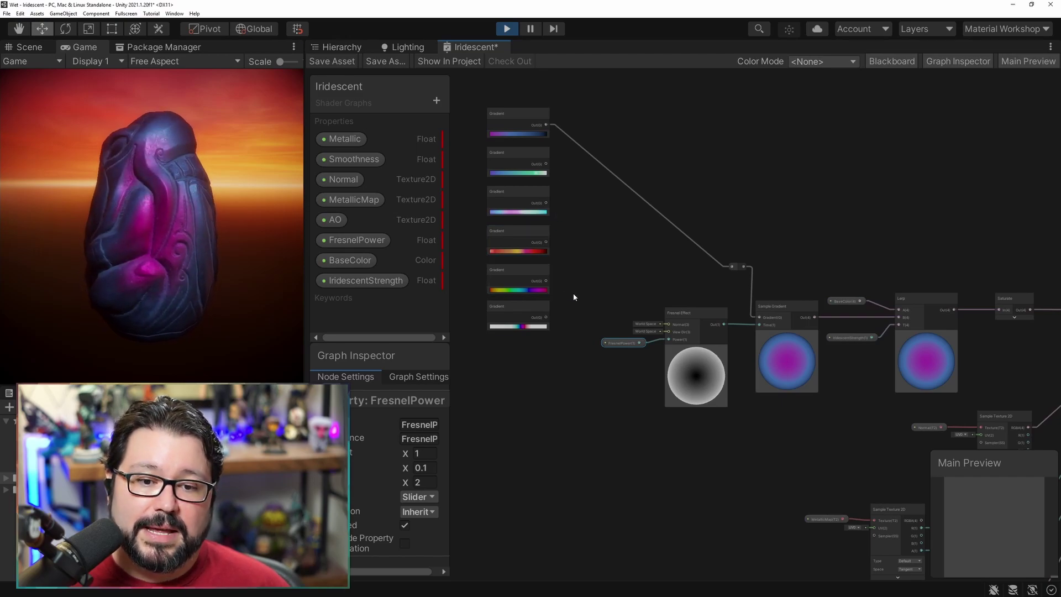
drag(546, 281, 733, 269)
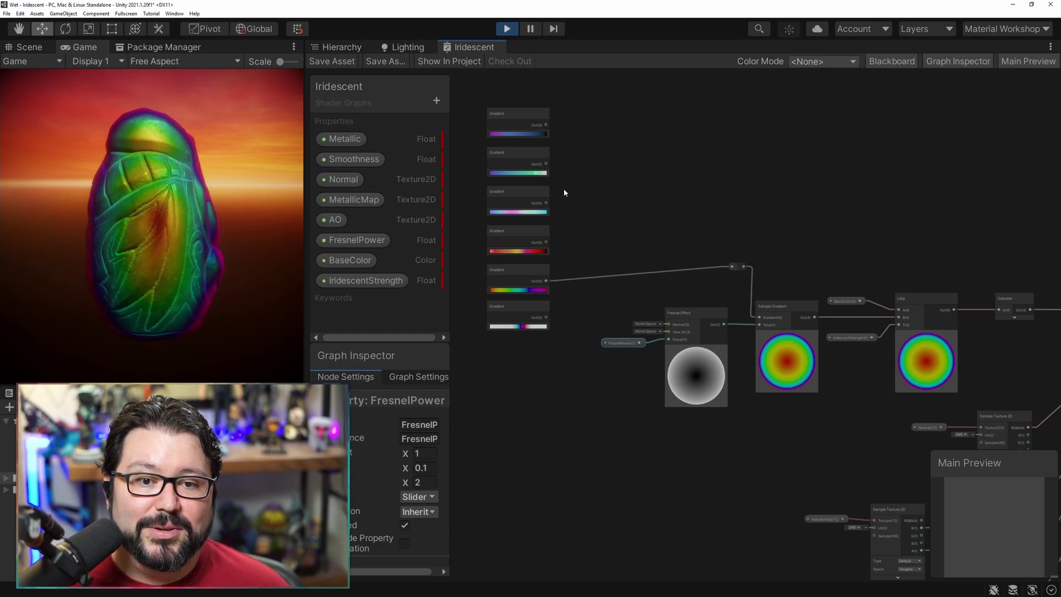
drag(546, 164, 732, 268)
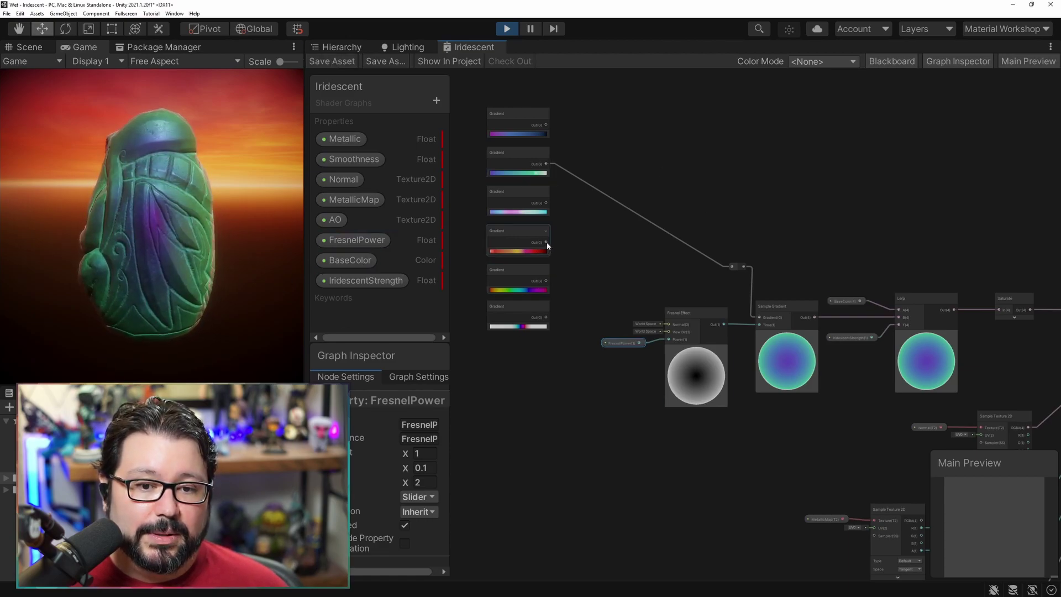
drag(546, 242, 732, 266)
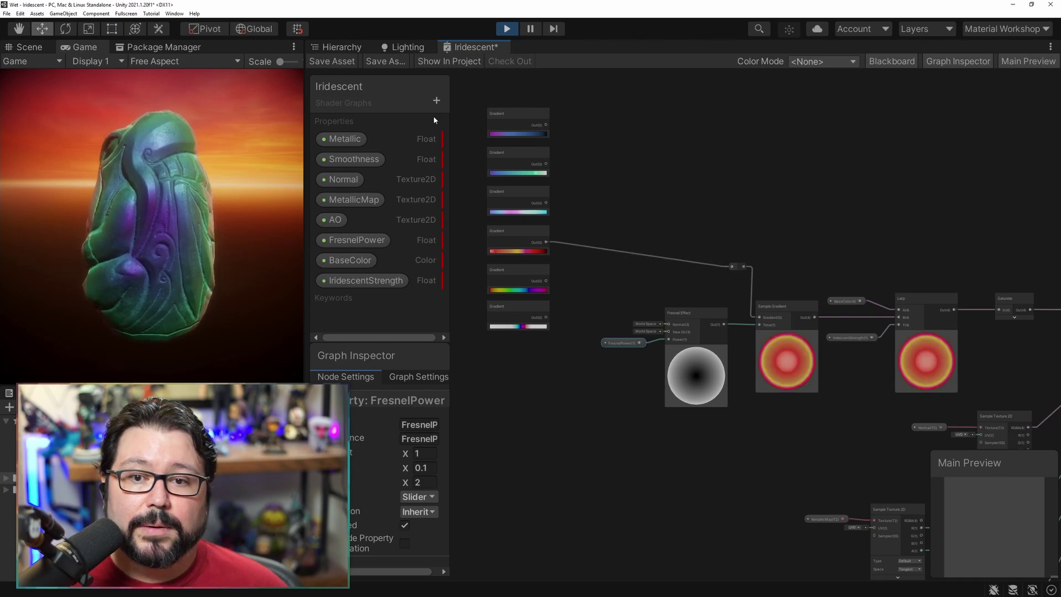
key(ctrl+s)
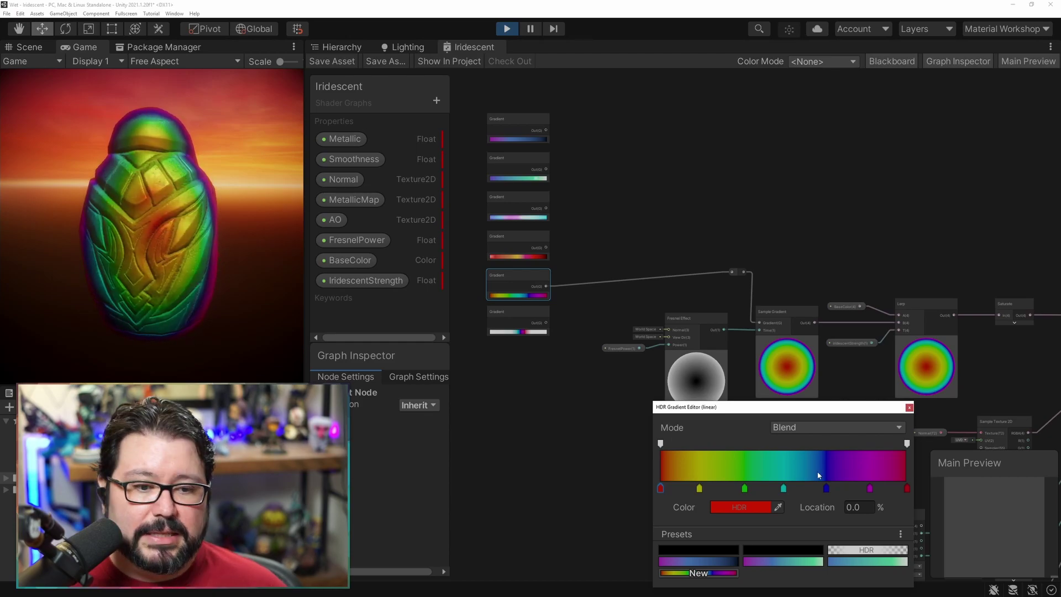
Step: Boost the teal gradient key's colour by +2 HDR intensity, then close the picker and gradient editor
drag(783, 488, 789, 489)
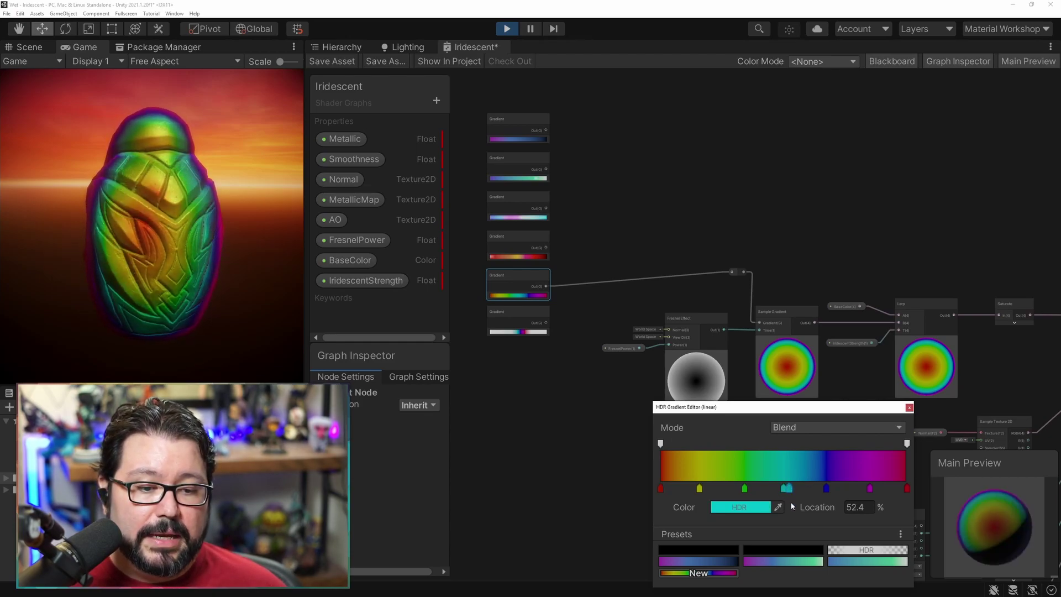
key(ctrl+z)
click(749, 510)
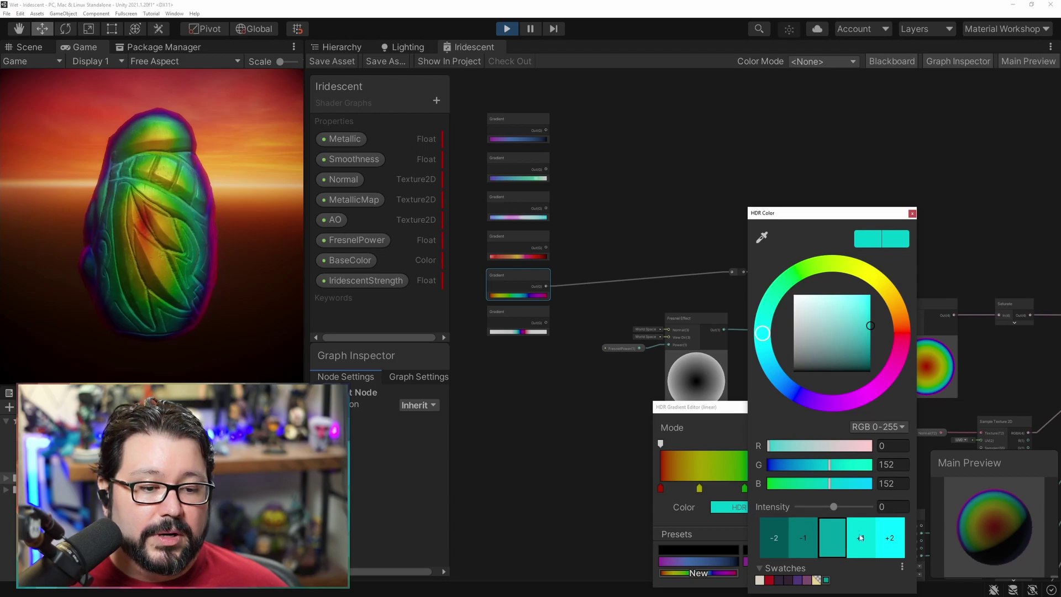
click(893, 540)
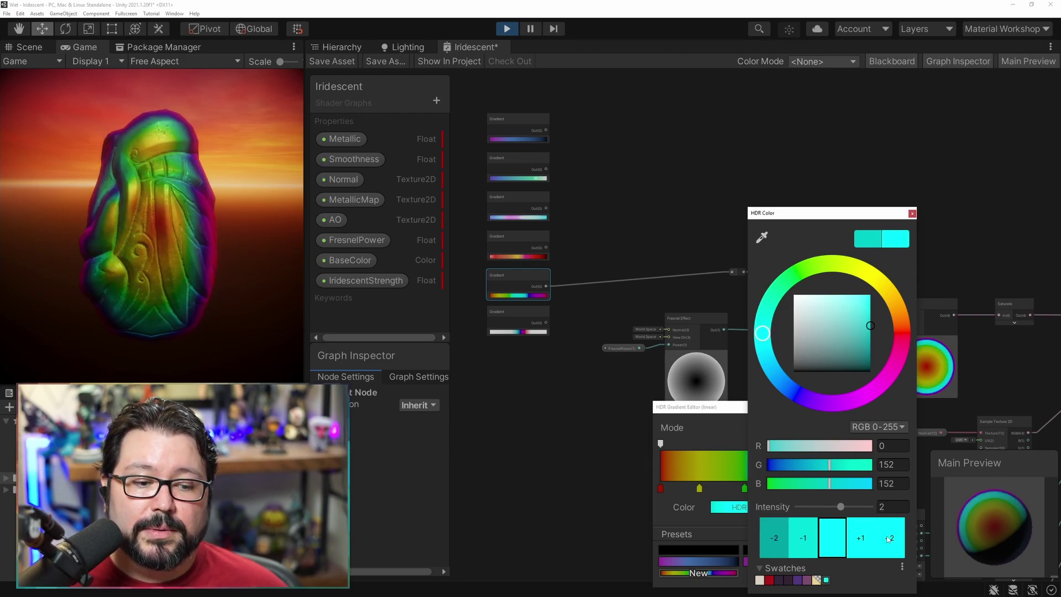
click(911, 213)
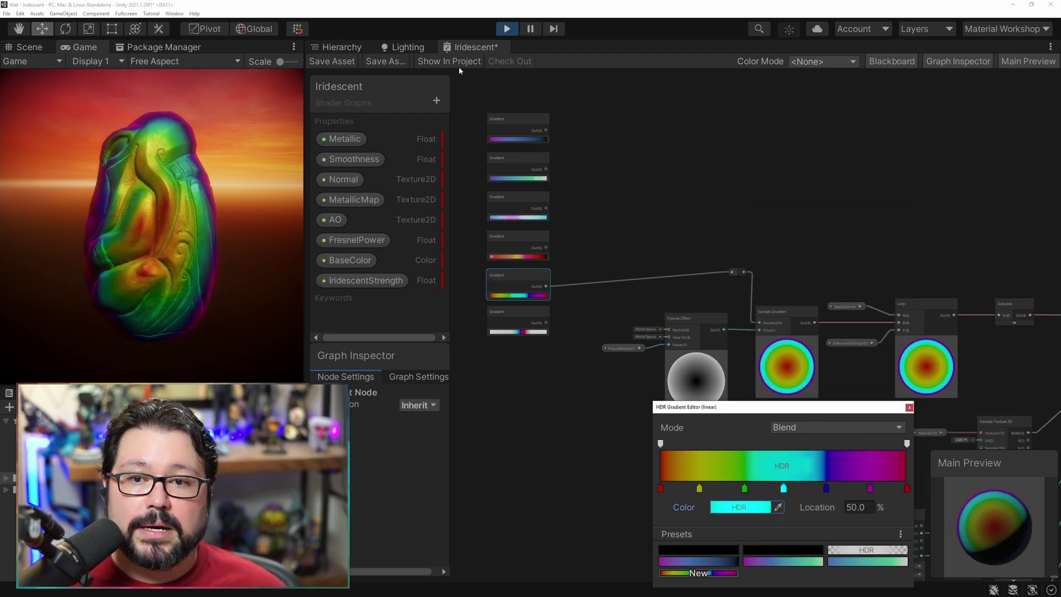
click(330, 62)
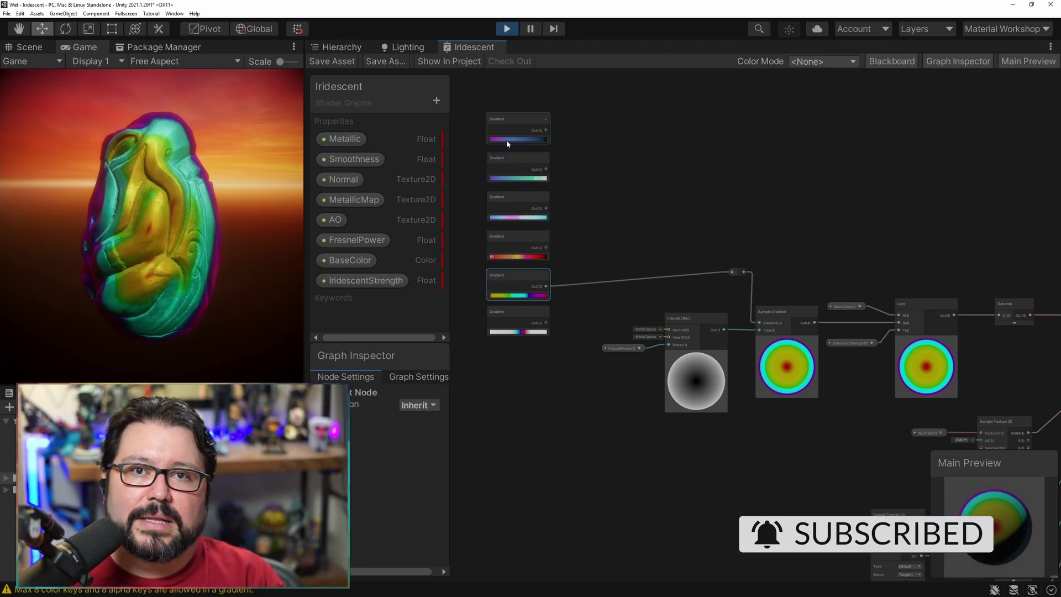
Step: Connect the pale white Gradient node's Out to the Sample Gradient reroute and save
middle_drag(545, 312, 620, 269)
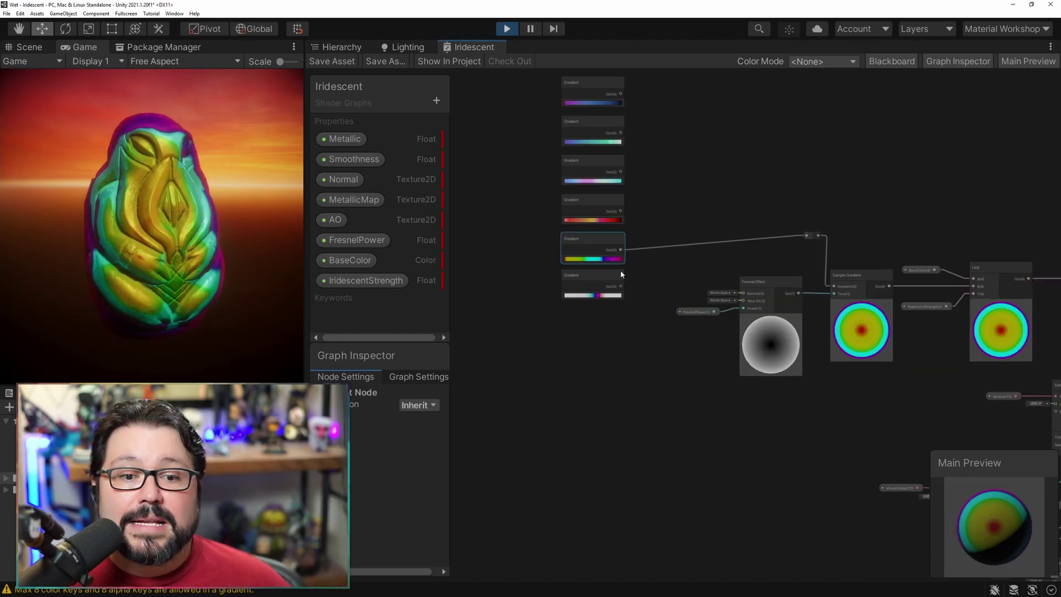
middle_drag(883, 277, 800, 234)
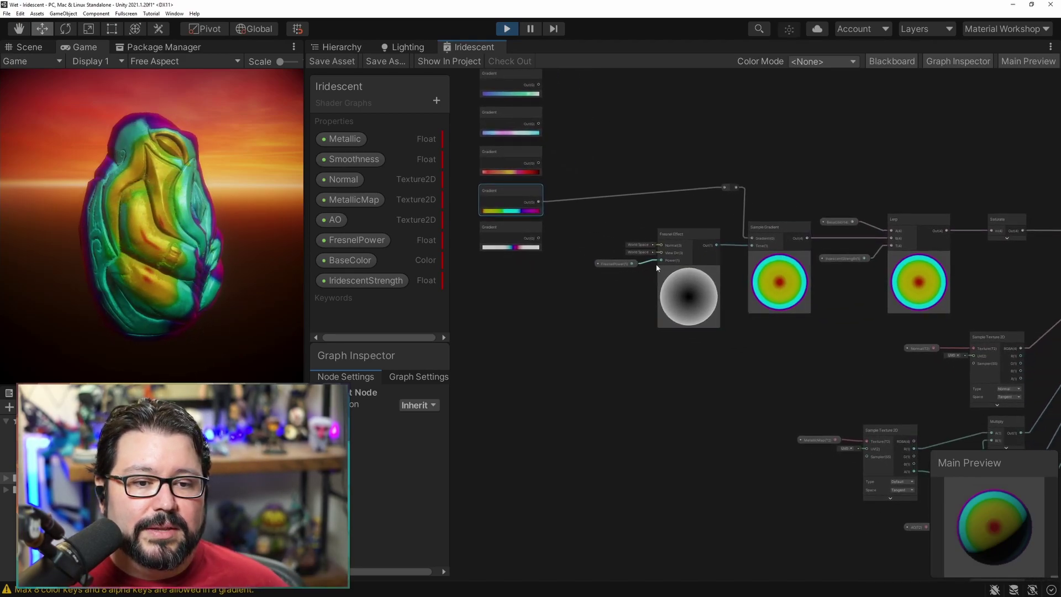
middle_drag(833, 337, 689, 339)
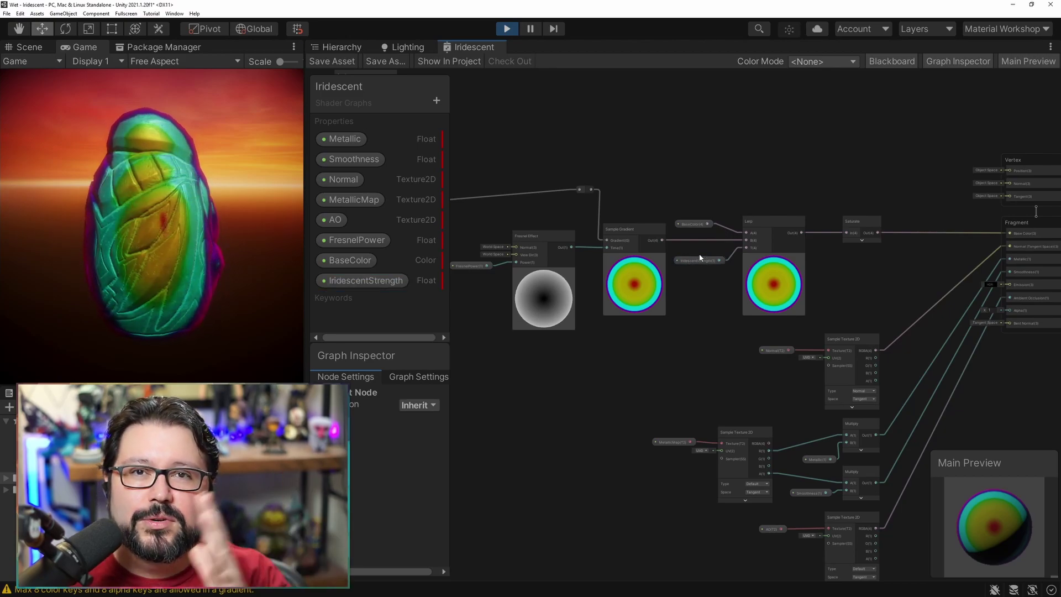
middle_drag(612, 176, 819, 140)
drag(738, 157, 789, 153)
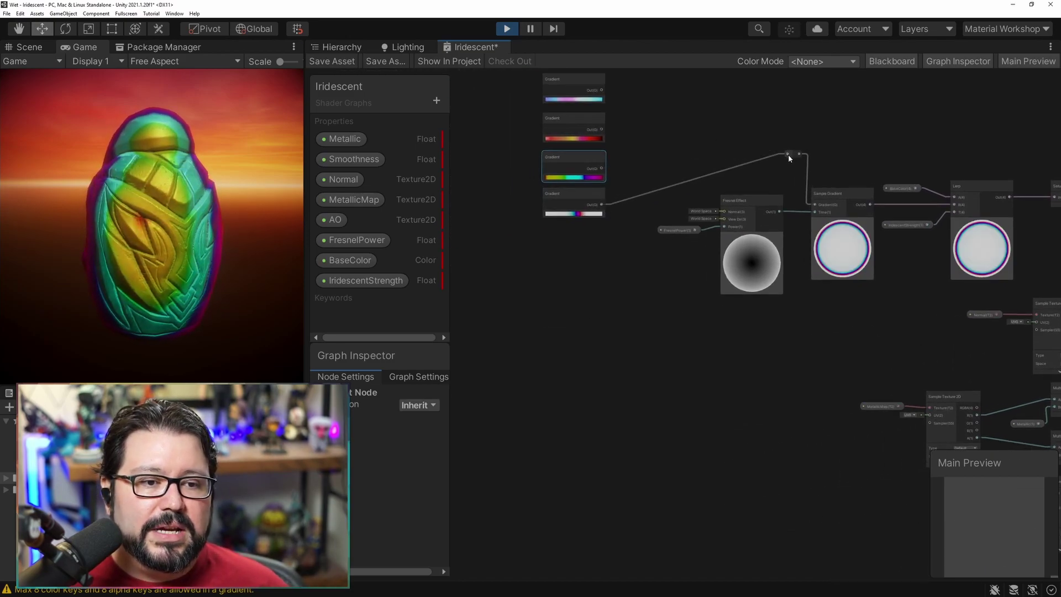
click(333, 61)
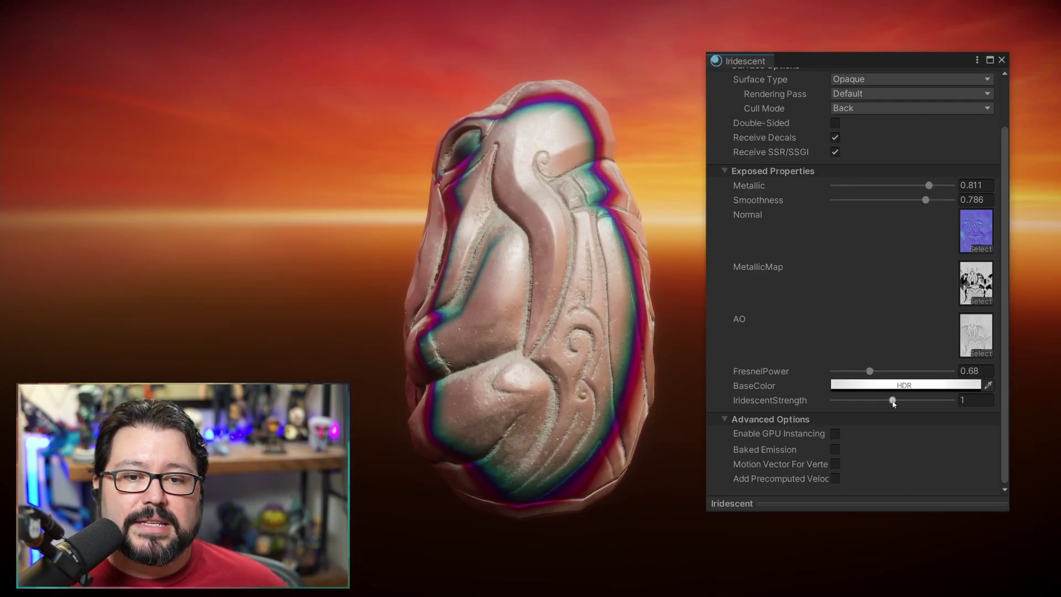
Step: Nudge IridescentStrength up to about 1.19 and lower FresnelPower to 0.4
mouse_move(893, 402)
mouse_down()
mouse_move(874, 403)
mouse_move(906, 404)
mouse_move(868, 399)
mouse_move(892, 400)
mouse_up()
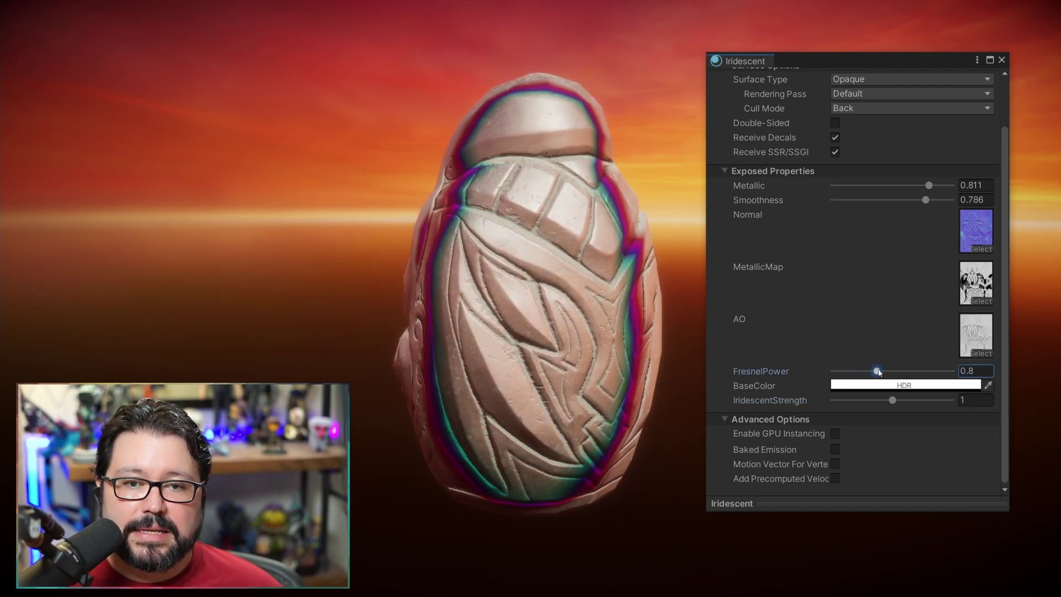
drag(879, 372, 854, 370)
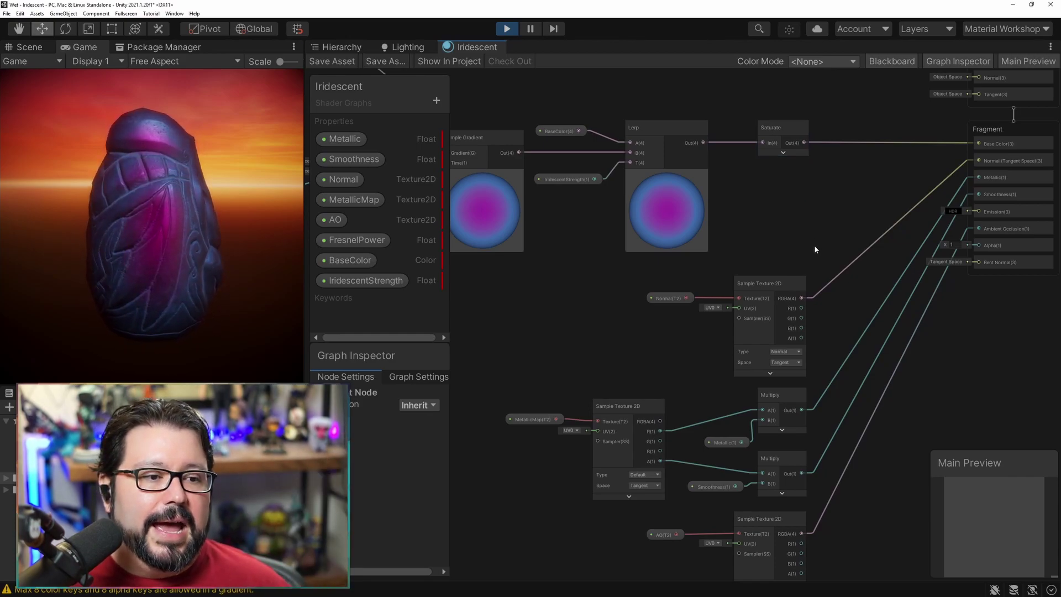
Step: Pan the graph to inspect the texture nodes, then the Lerp, Saturate and Fragment nodes
middle_drag(815, 249, 757, 131)
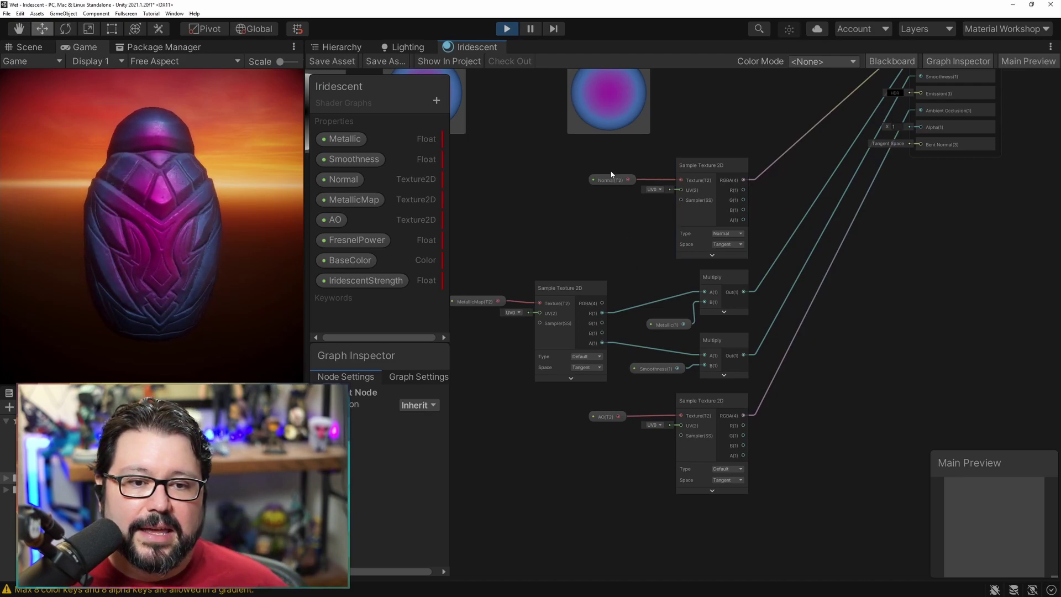
middle_drag(761, 134, 710, 212)
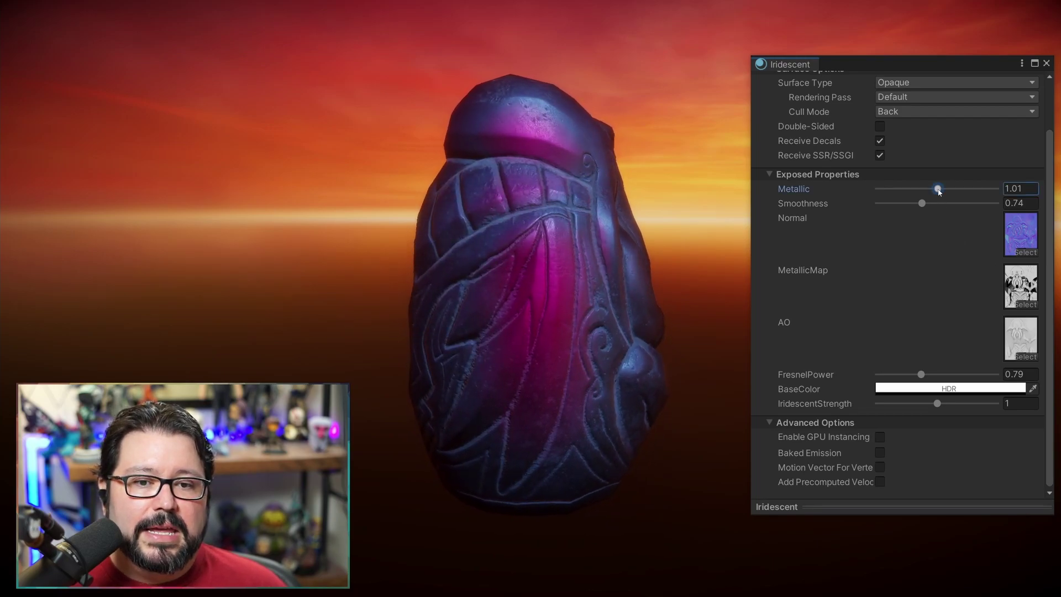
Step: Step Metallic from 0 through 1 to 2 and raise Smoothness to 1.78
drag(937, 188, 856, 192)
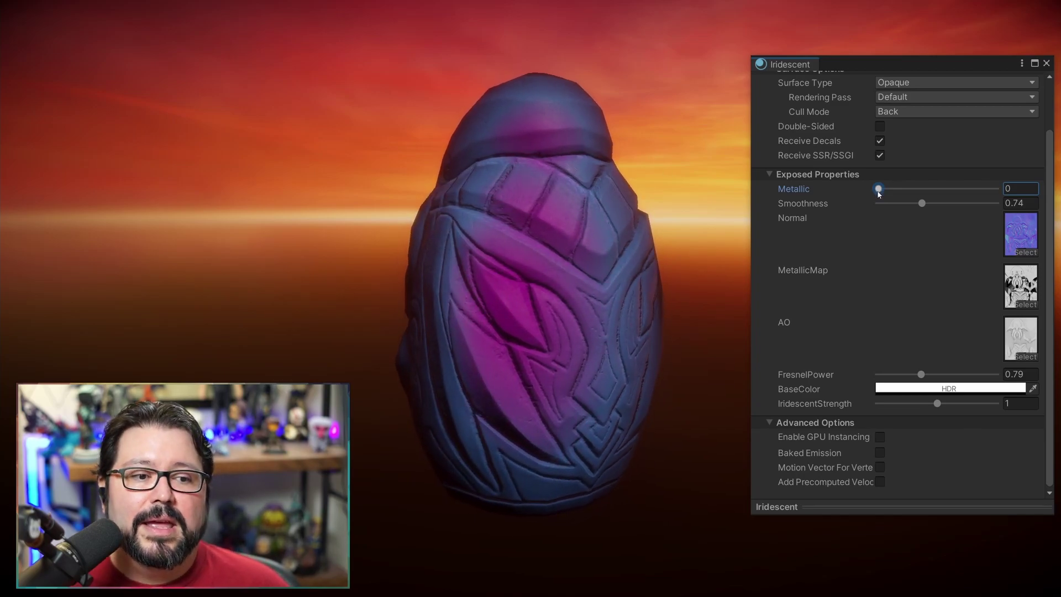
click(937, 188)
drag(957, 191, 983, 211)
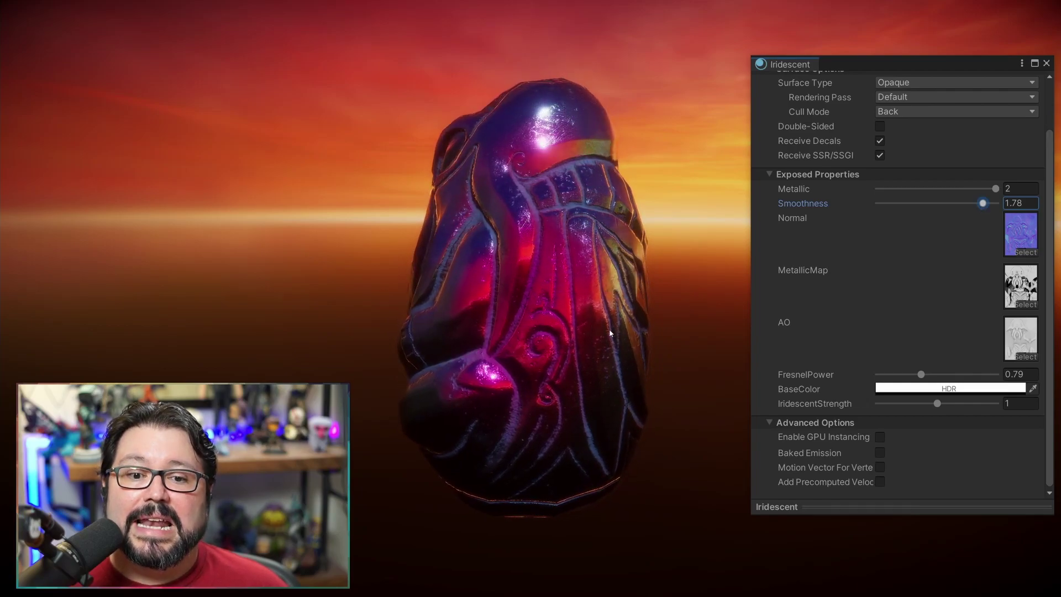